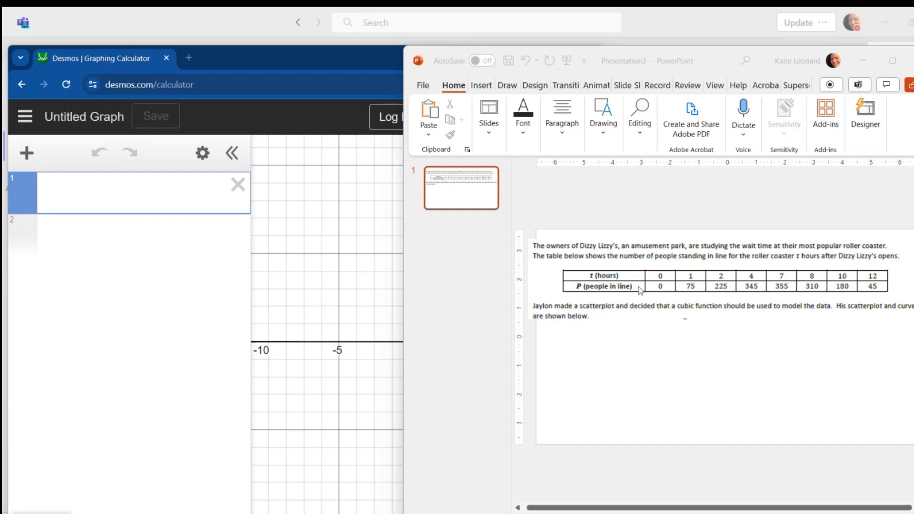
# Add an empty data table to the expression list and consult the roller coaster wait data on the slide
pyautogui.click(28, 154)
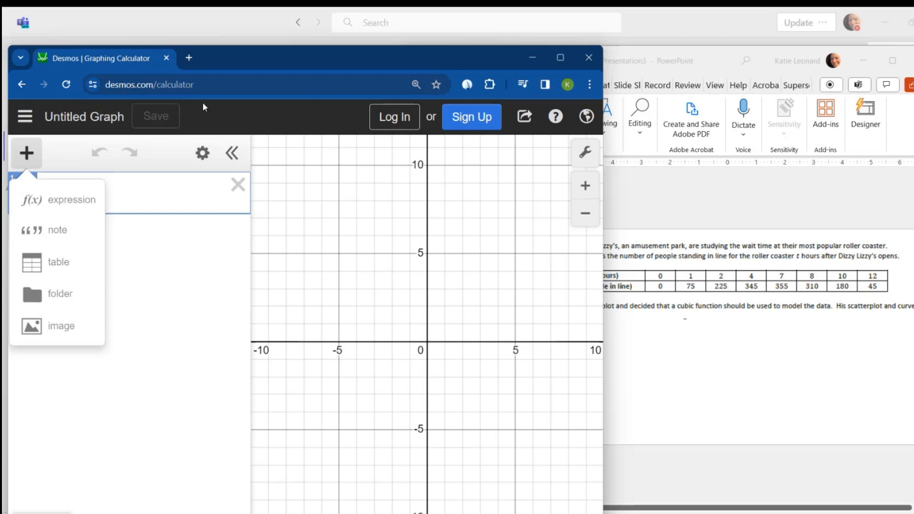
pyautogui.click(54, 270)
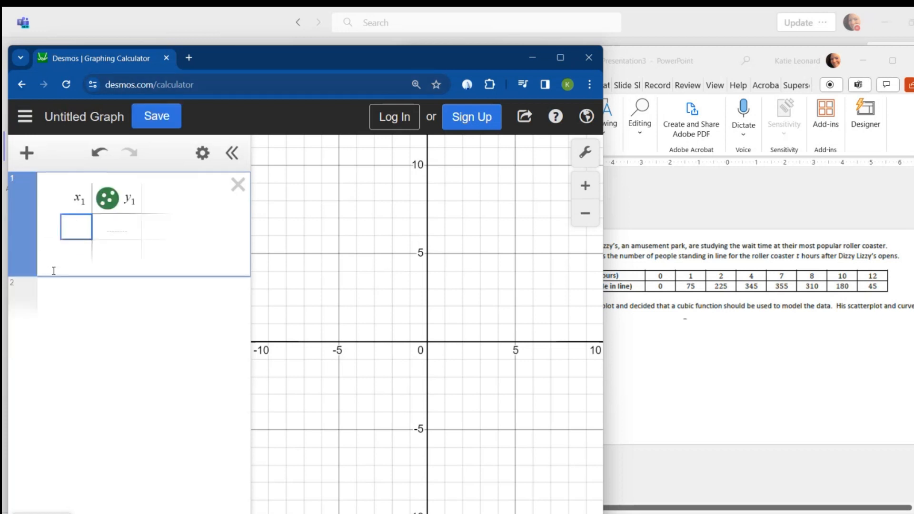
pyautogui.click(651, 292)
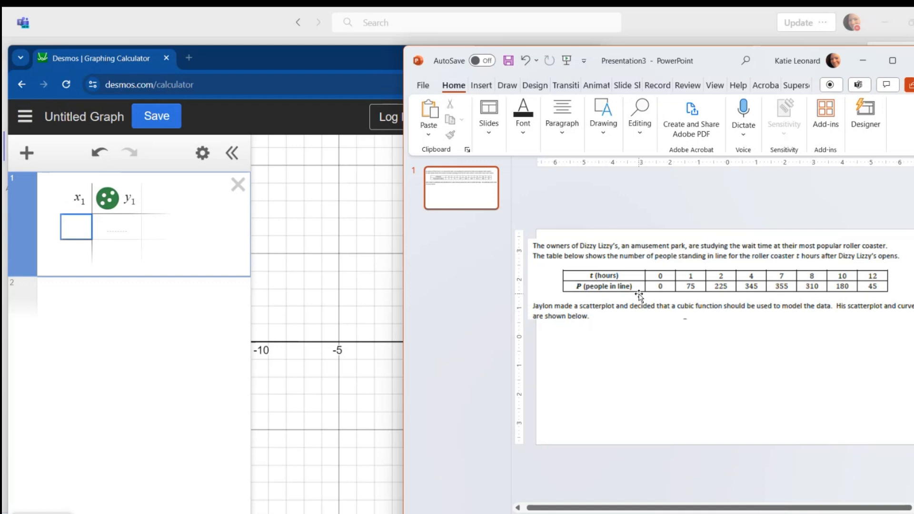
# Fill the table's x1 column with the hours 0, 1, 2, 4, 7, 8, 10 and 12
pyautogui.click(86, 230)
pyautogui.write('0')
pyautogui.press('Return')
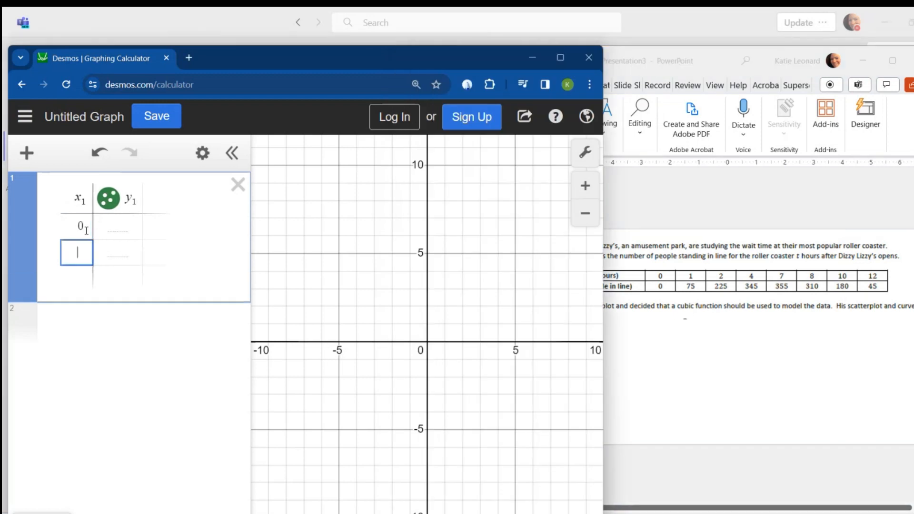
pyautogui.write('1')
pyautogui.press('Return')
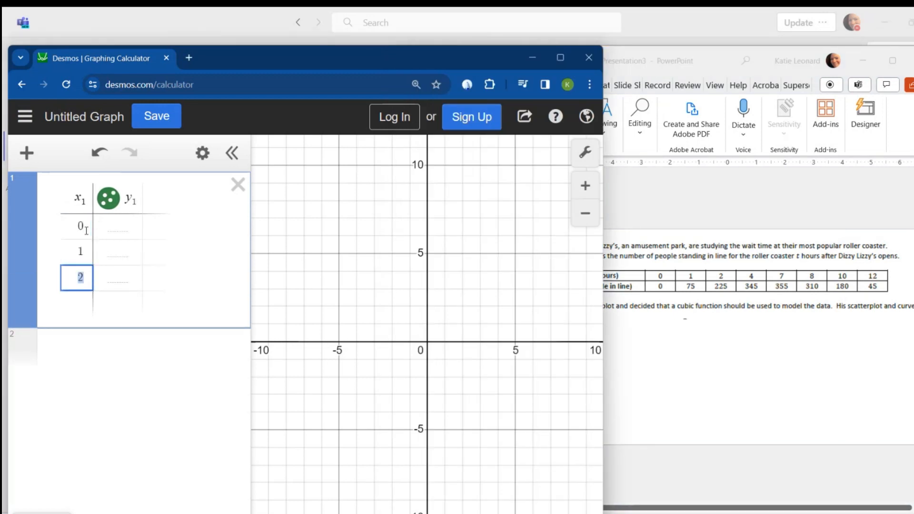
pyautogui.press('Return')
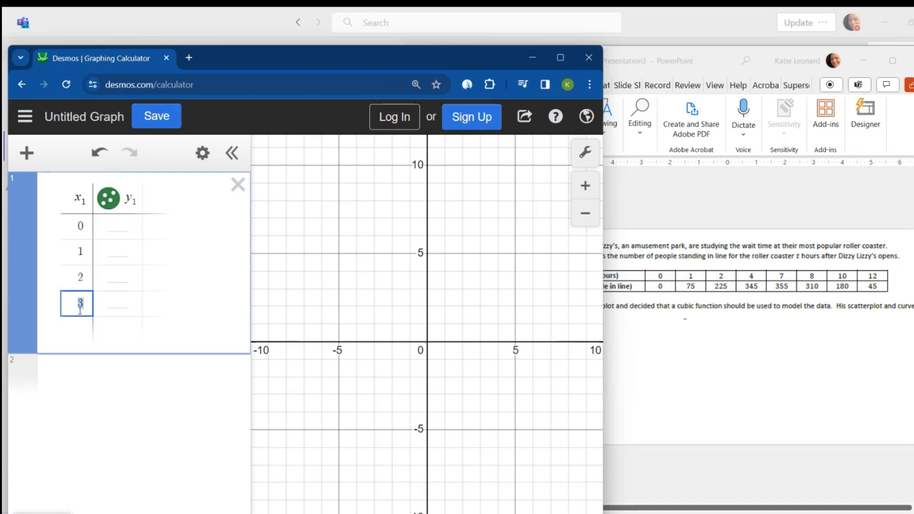
pyautogui.write('4')
pyautogui.press('Return')
pyautogui.write('7')
pyautogui.press('Return')
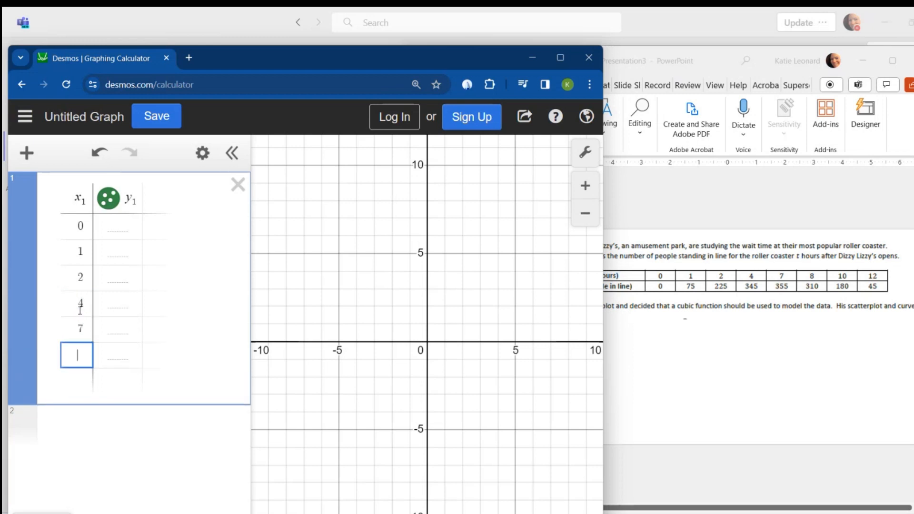
pyautogui.write('8')
pyautogui.press('Return')
pyautogui.write('10')
pyautogui.press('Return')
pyautogui.write('12')
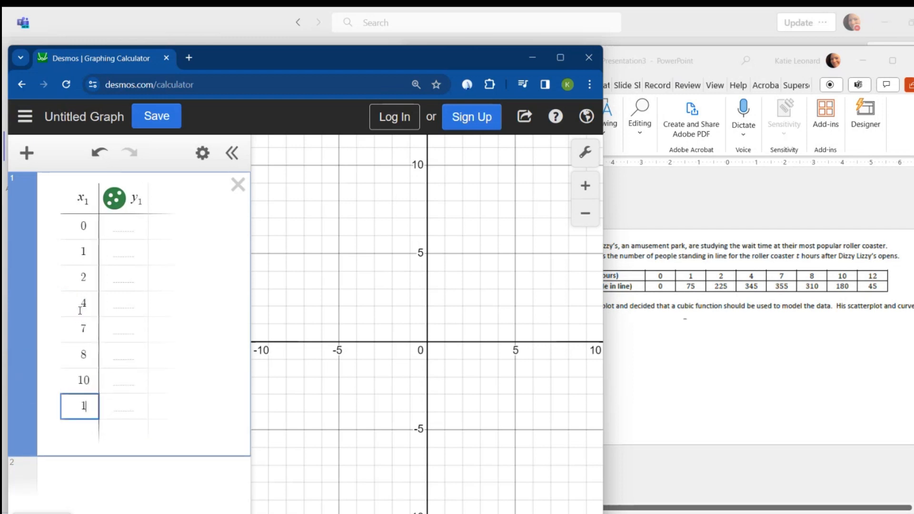
# Fill the table's y1 column with the people counts 0, 75, 225, 345, 355, 310, 180 and 45
pyautogui.click(140, 227)
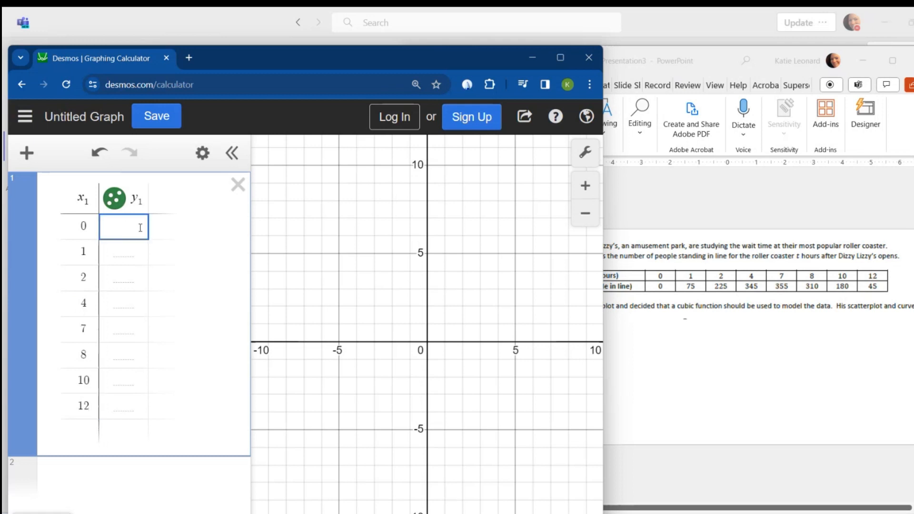
pyautogui.write('0')
pyautogui.press('Return')
pyautogui.write('75')
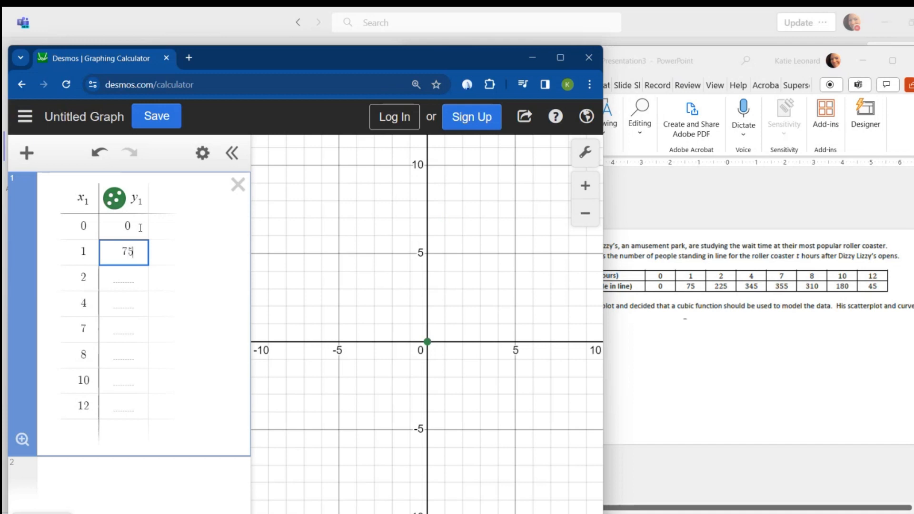
pyautogui.press('Return')
pyautogui.write('225')
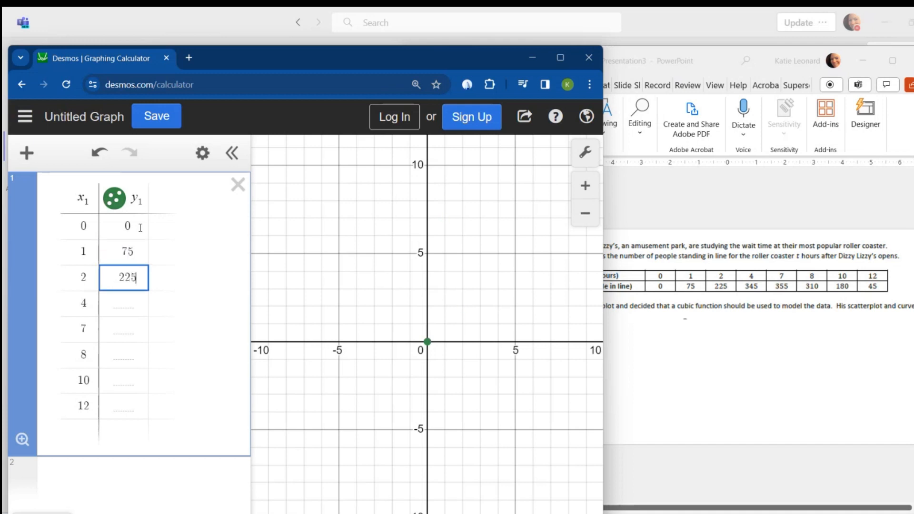
pyautogui.press('Return')
pyautogui.write('345')
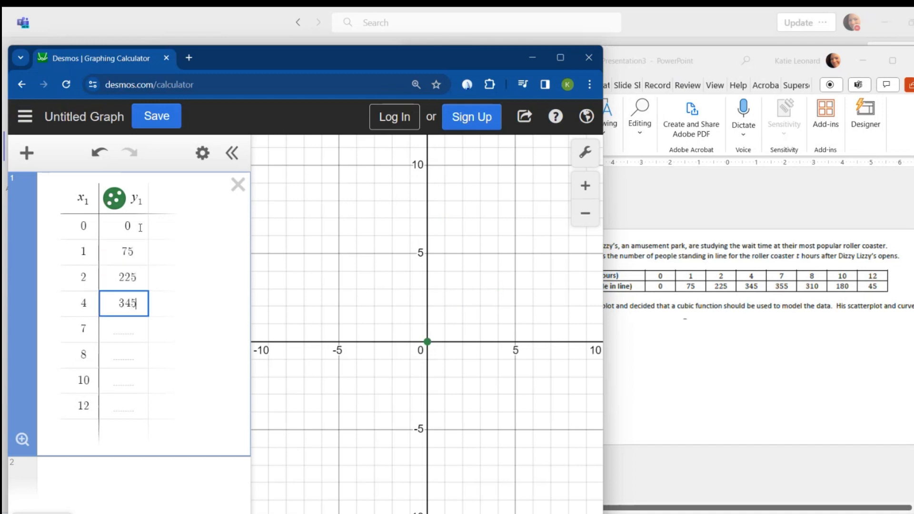
pyautogui.press('Return')
pyautogui.write('355')
pyautogui.press('Return')
pyautogui.write('310')
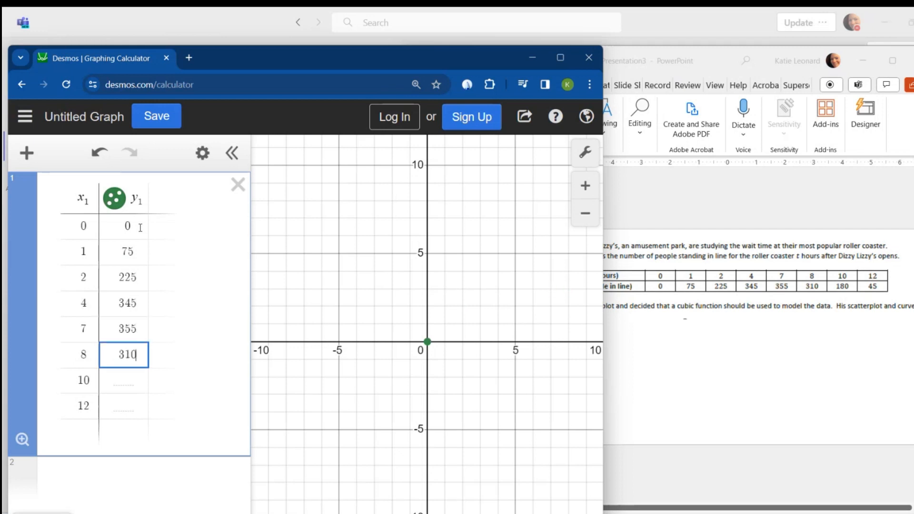
pyautogui.press('Return')
pyautogui.write('180')
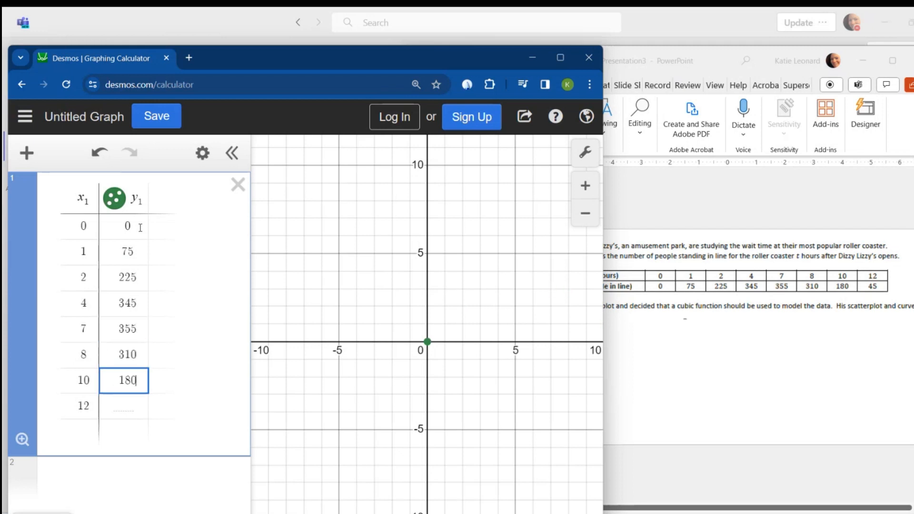
pyautogui.press('Return')
pyautogui.write('45')
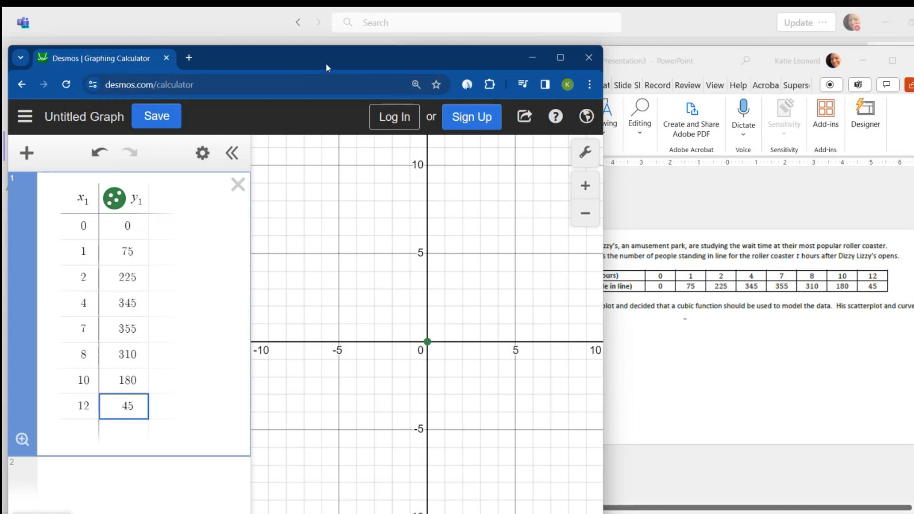
# Maximize the calculator window and zoom the graph to fit the table's data points
pyautogui.doubleClick(360, 58)
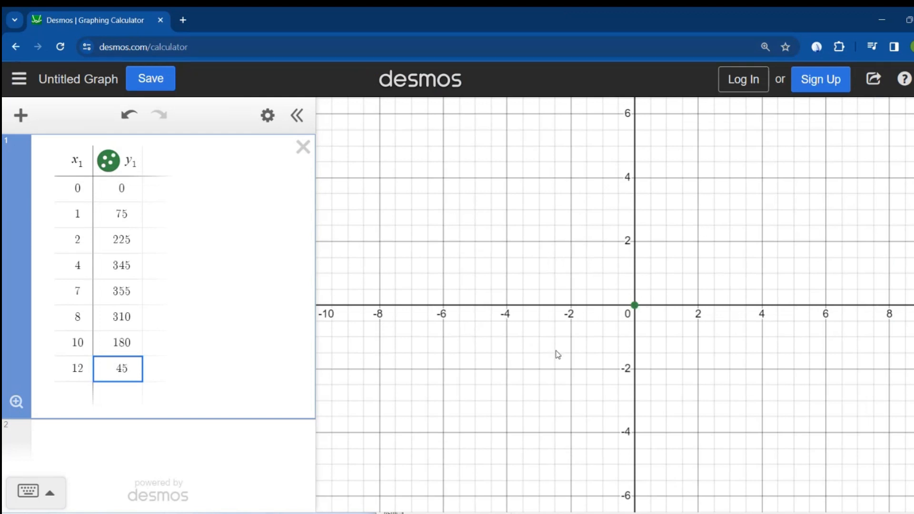
pyautogui.click(16, 403)
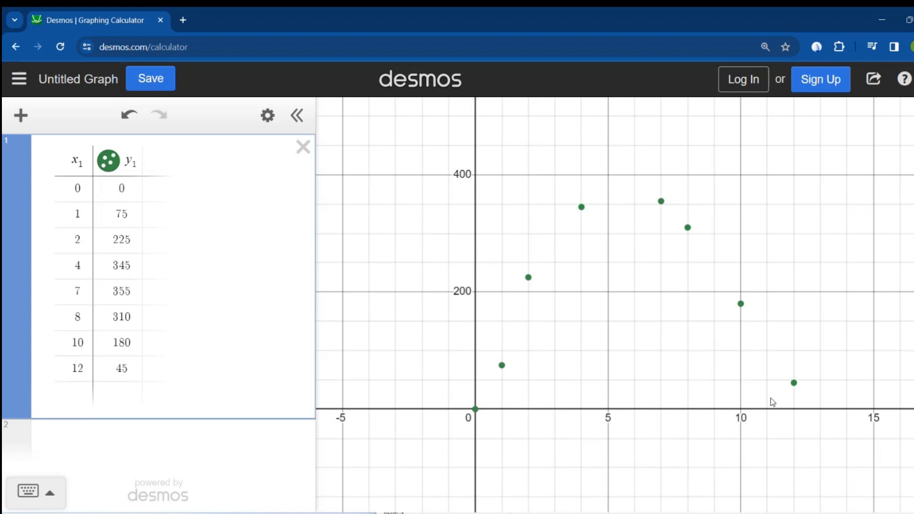
# Enter the linear regression y1 ~ ax1 + b in a new expression below the table
pyautogui.click(94, 427)
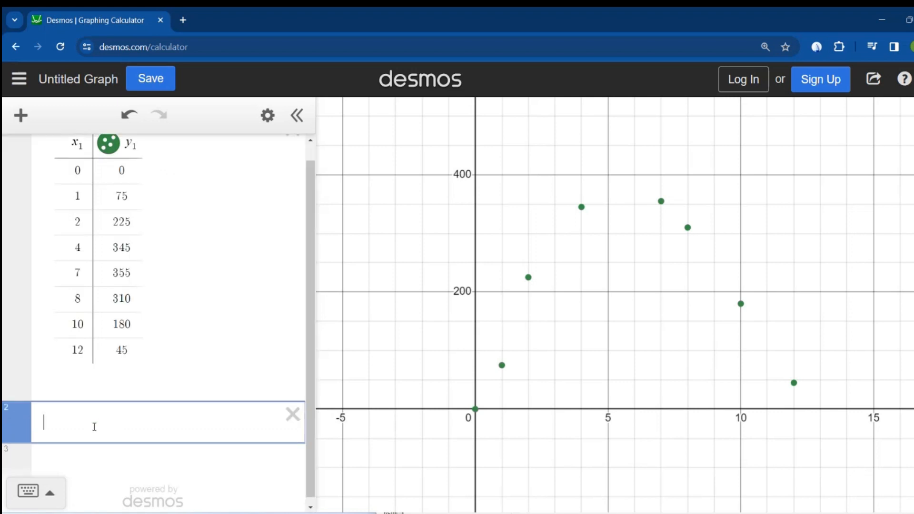
pyautogui.click(139, 152)
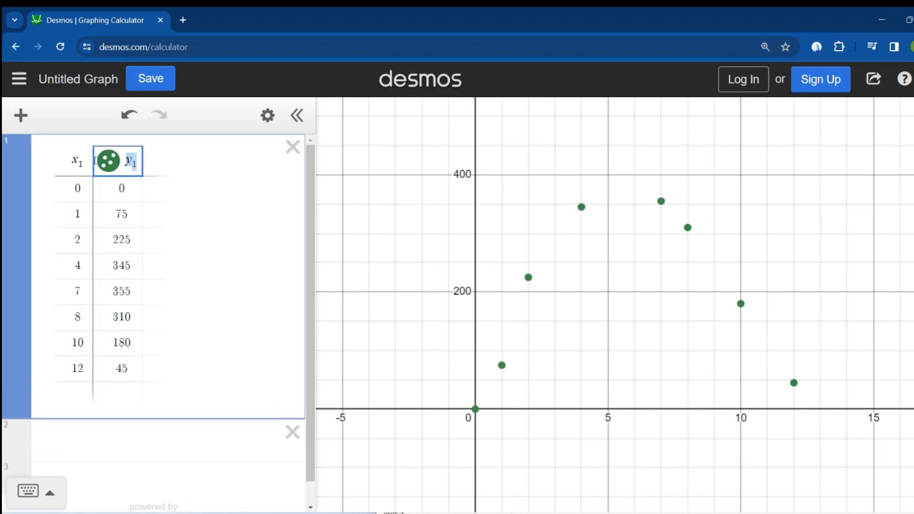
pyautogui.click(87, 159)
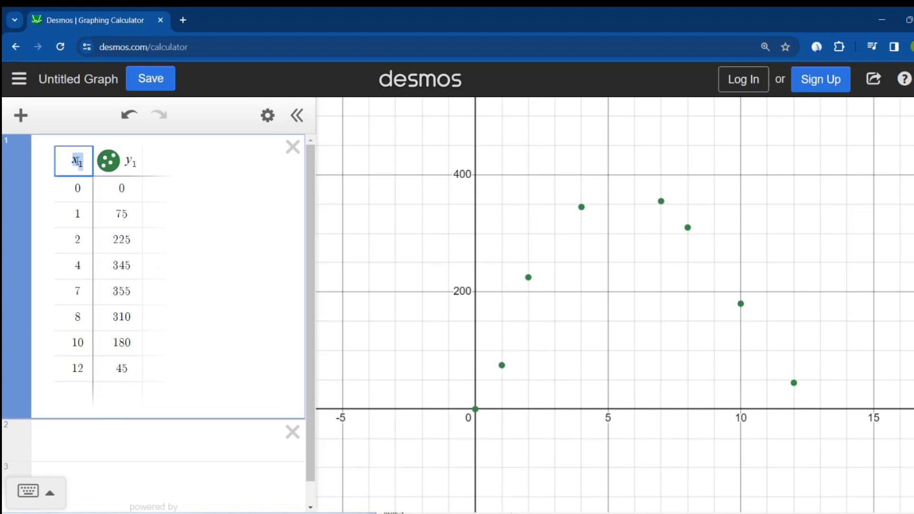
pyautogui.click(96, 433)
pyautogui.write('y1 ')
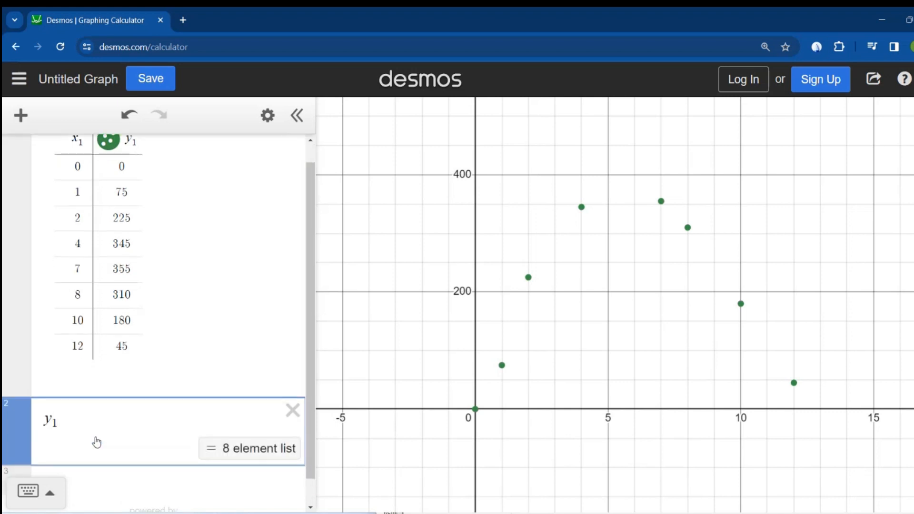
pyautogui.write('~ ')
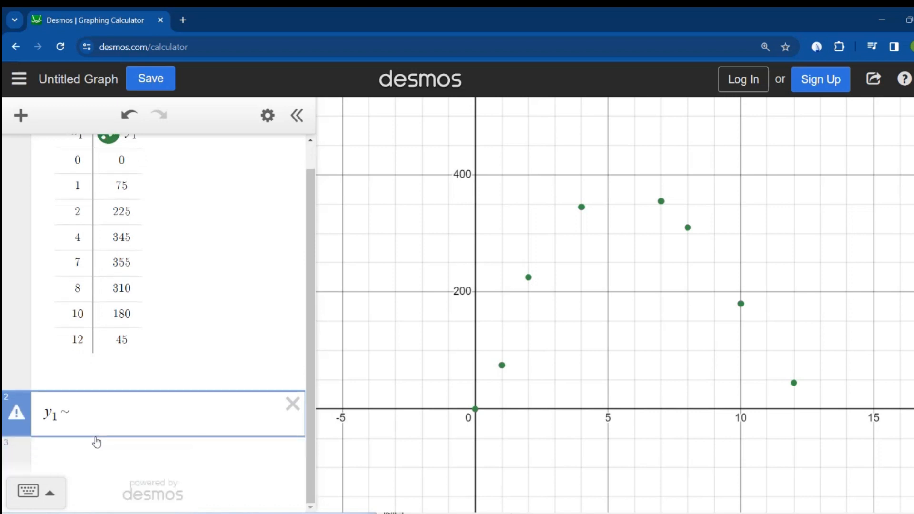
pyautogui.write('ax1 + b')
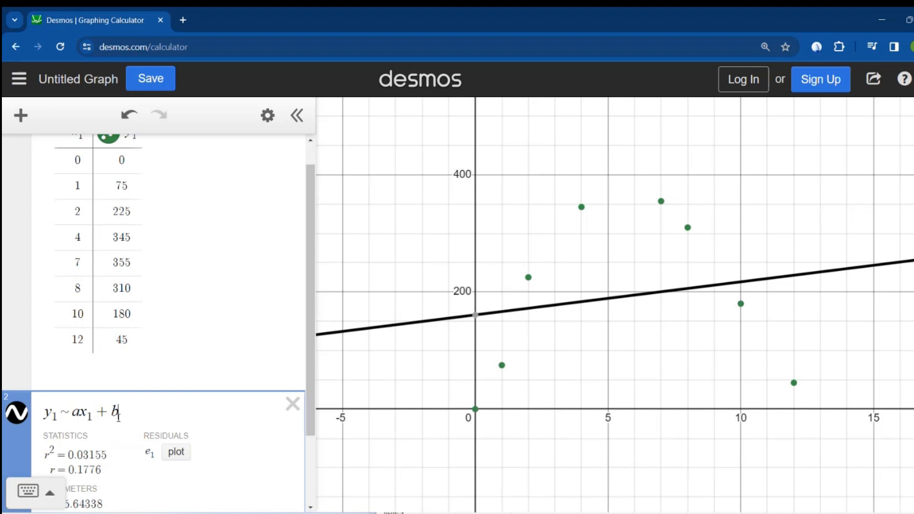
# Replace the linear regression with the quadratic regression y1 ~ ax1^2 + bx1 + c and check its statistics and parameters
pyautogui.moveTo(118, 418); pyautogui.dragTo(35, 420)
pyautogui.write('y')
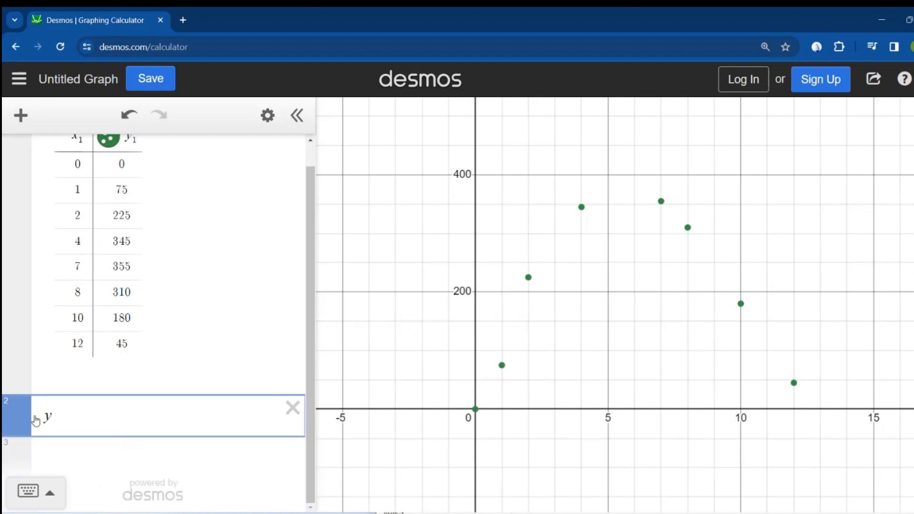
pyautogui.write('_1')
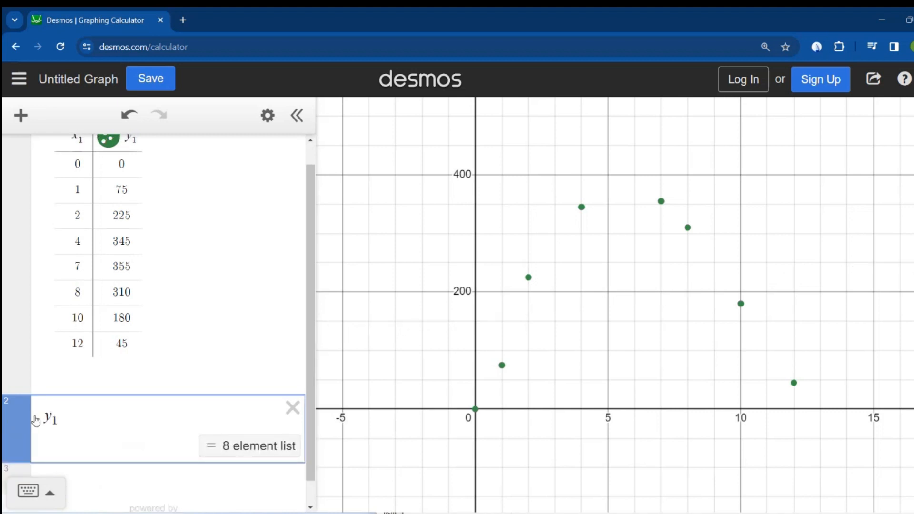
pyautogui.write('~a')
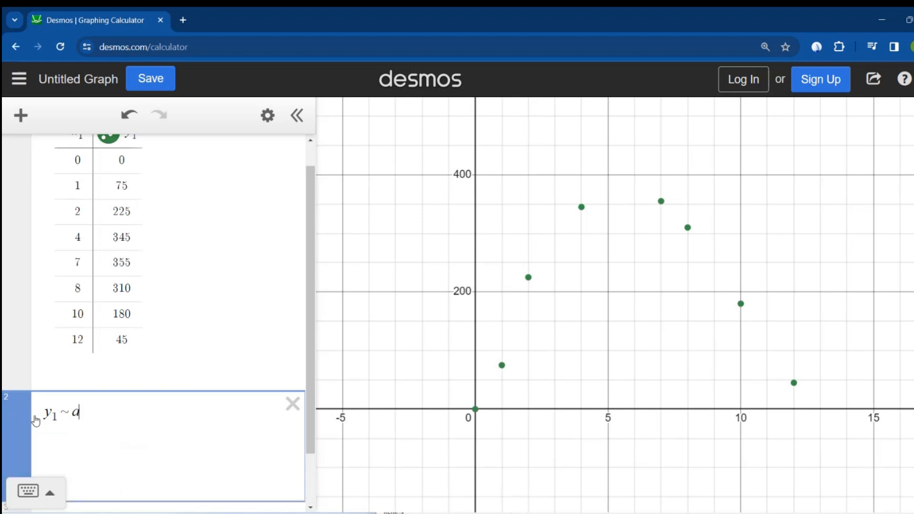
pyautogui.write('x_1^2')
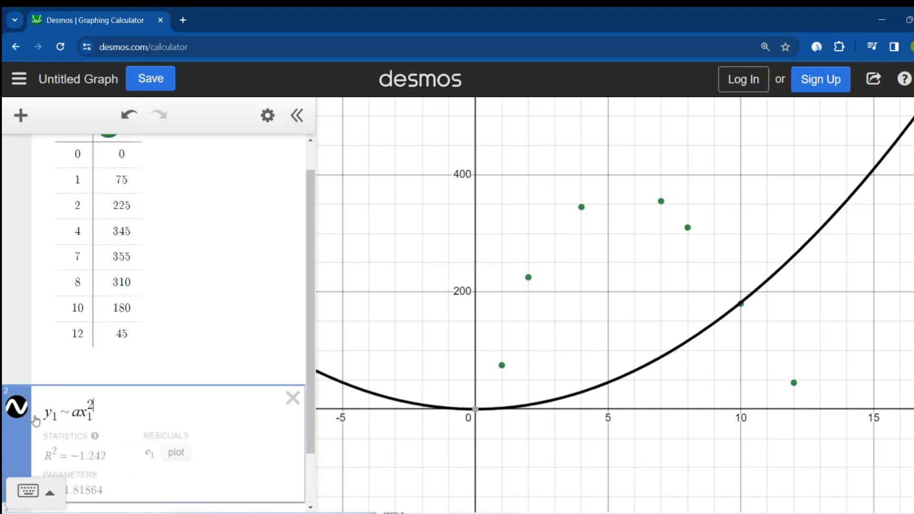
pyautogui.press('Right')
pyautogui.write('+')
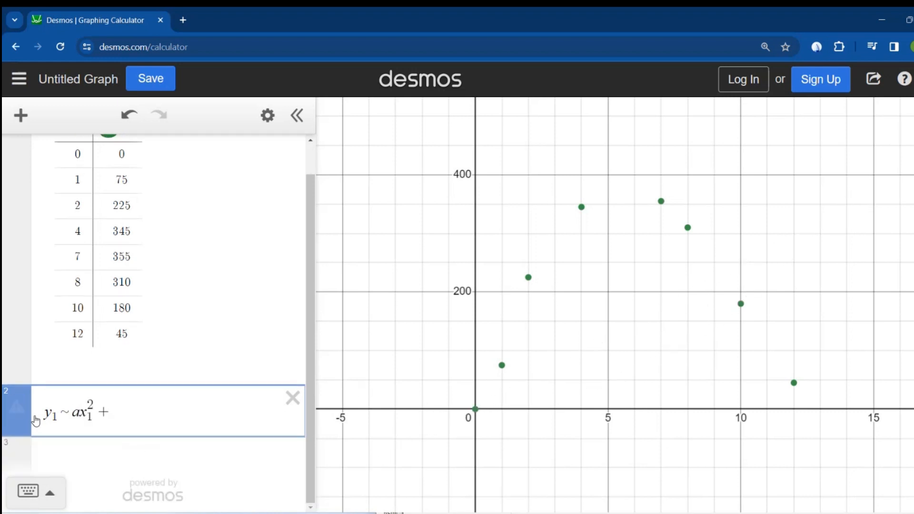
pyautogui.write('bx_1+c')
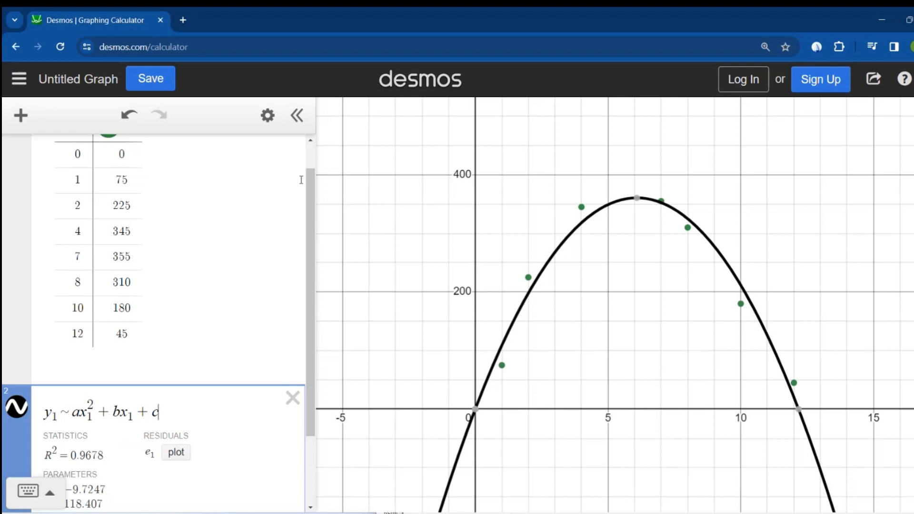
pyautogui.moveTo(310, 191); pyautogui.dragTo(313, 288)
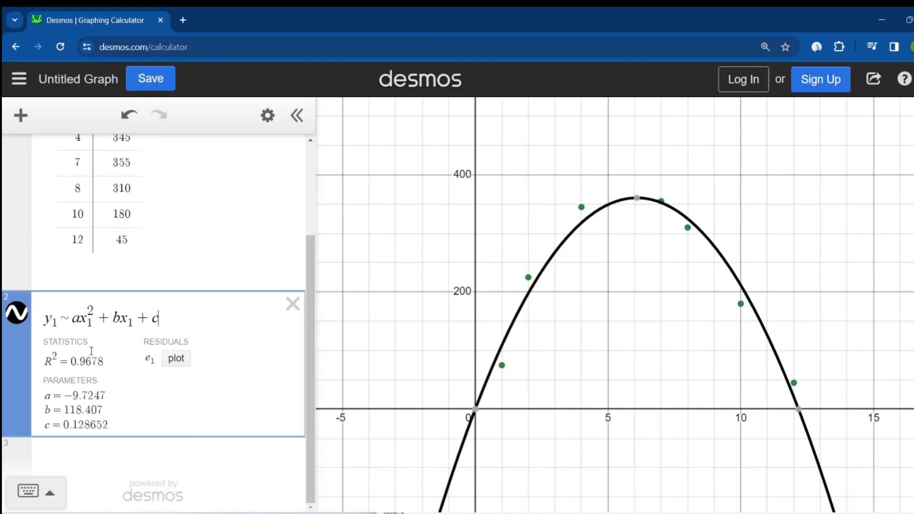
# Enter the cubic regression y1 ~ ax1^3 + bx1^2 + cx1 + d in a new expression below the quadratic regression
pyautogui.click(128, 458)
pyautogui.write('y')
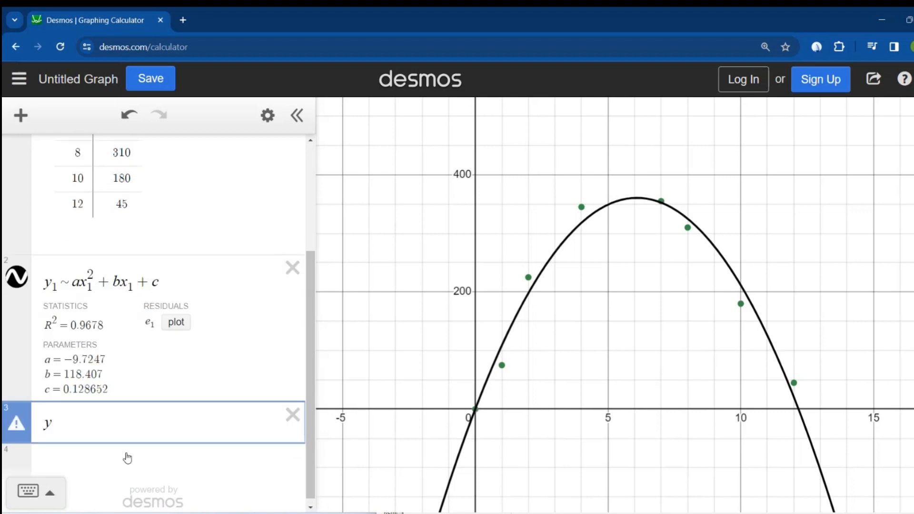
pyautogui.write('1~a')
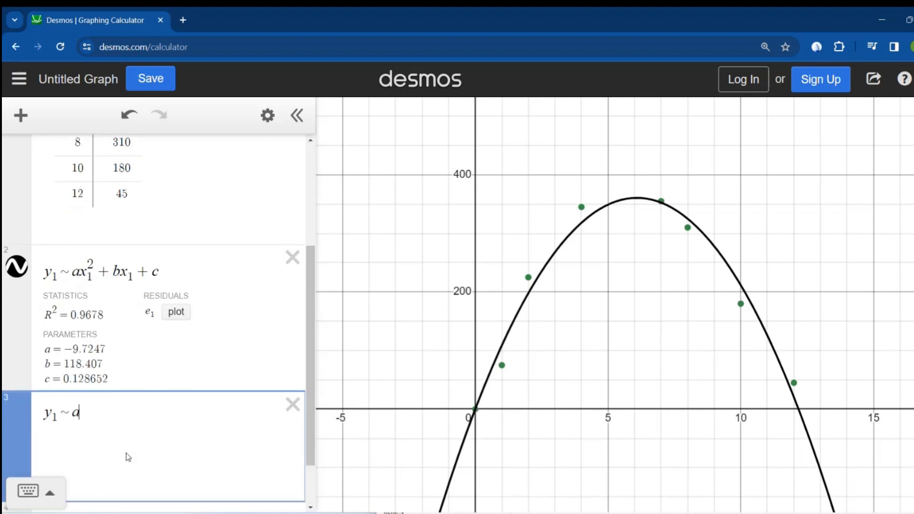
pyautogui.write('x1^3')
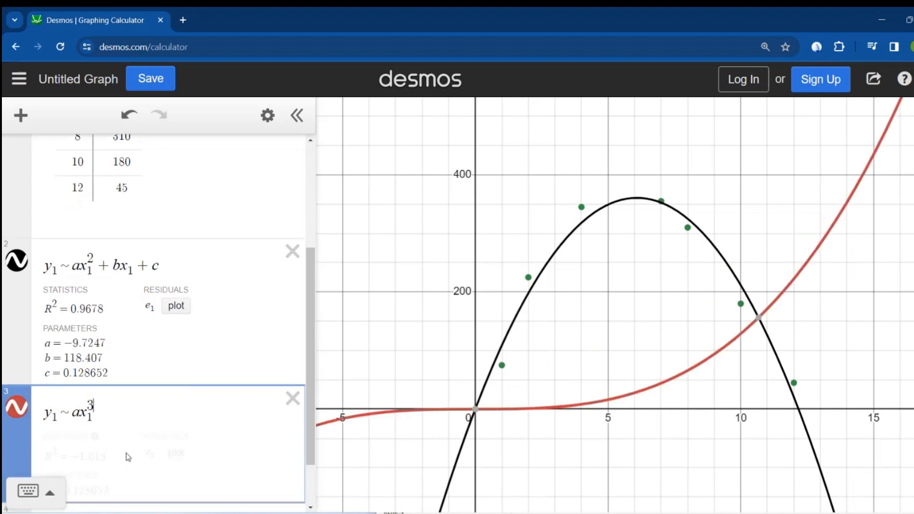
pyautogui.press('Right')
pyautogui.write('+')
pyautogui.write('bx1^2')
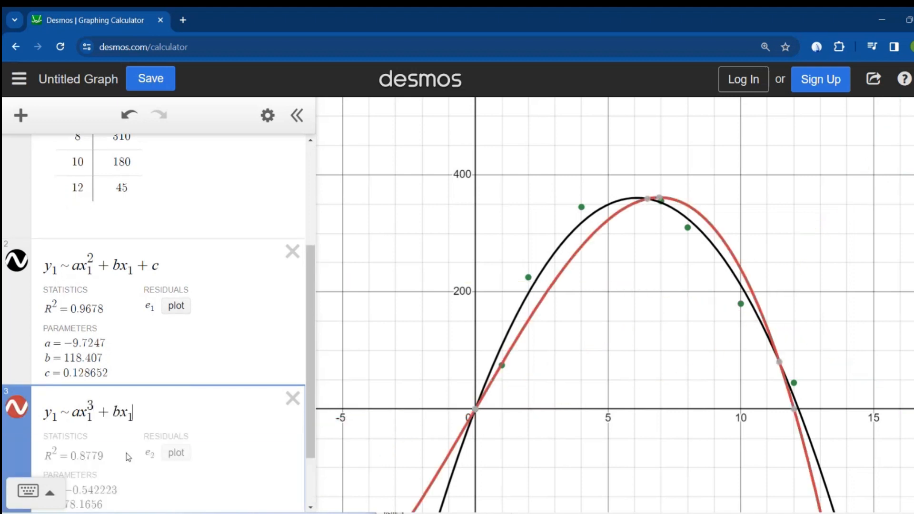
pyautogui.press('Right')
pyautogui.write('+c')
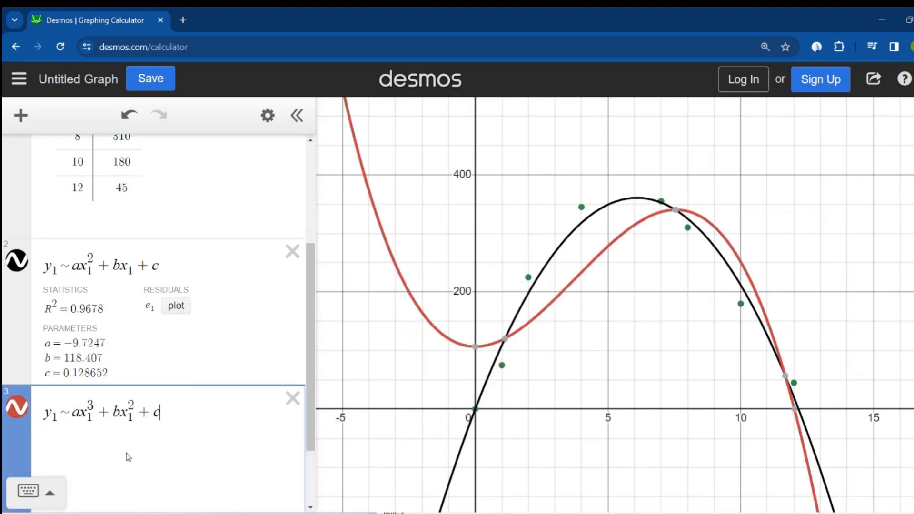
pyautogui.write('x1+d')
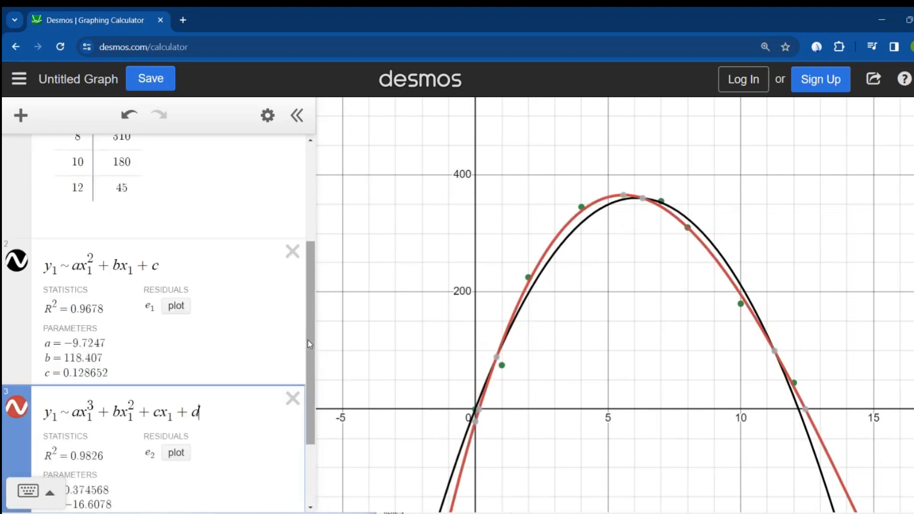
# Compare the statistics and parameters of the two regressions and delete the quadratic regression
pyautogui.moveTo(308, 339); pyautogui.dragTo(310, 405)
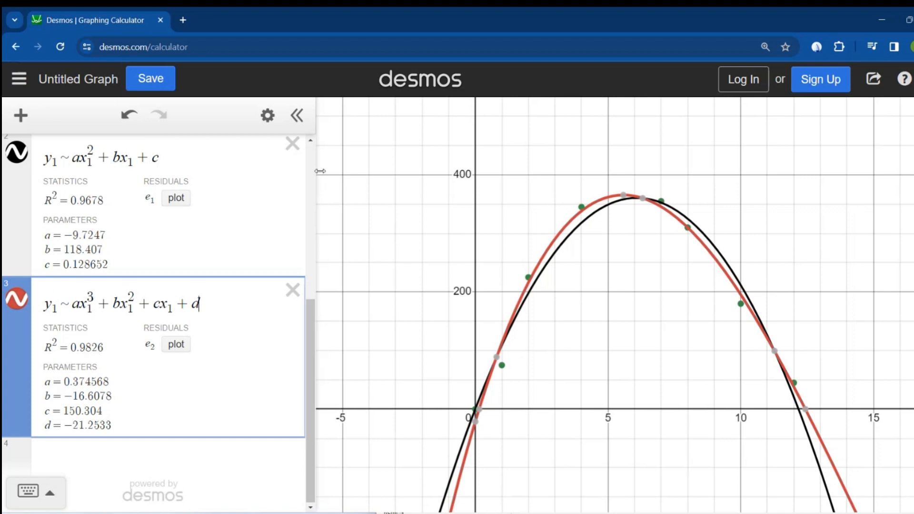
pyautogui.click(292, 148)
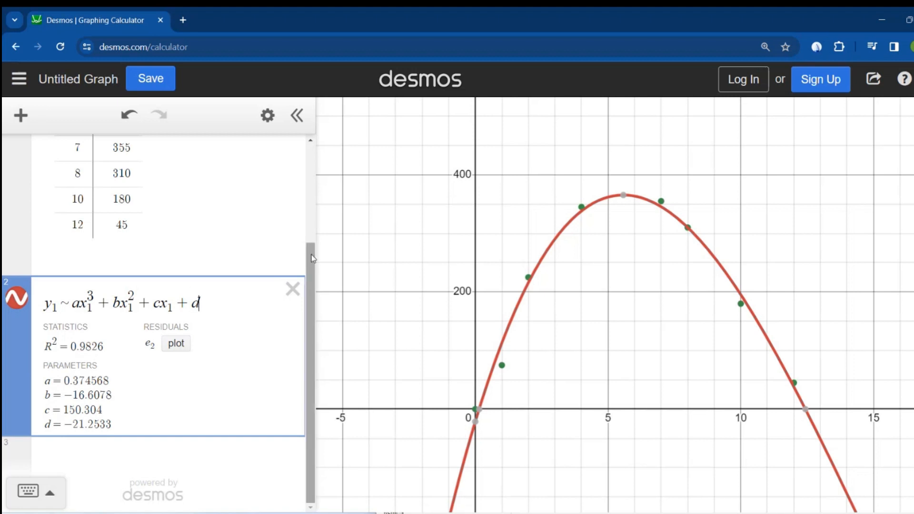
# Enter the rounded cubic model y = 0.37x^3 + -16.61x^2 + 150.30x + -21.25 in a new expression below the cubic regression
pyautogui.click(62, 455)
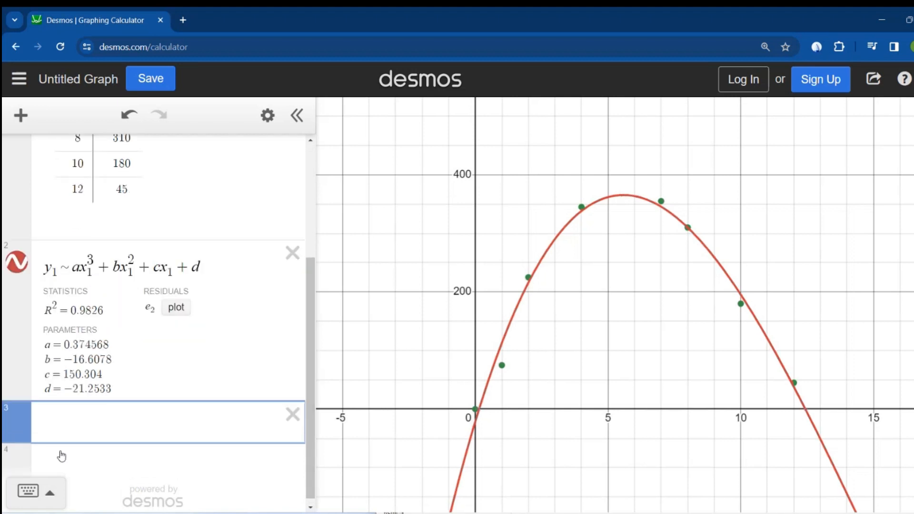
pyautogui.write('y=')
pyautogui.write('0.')
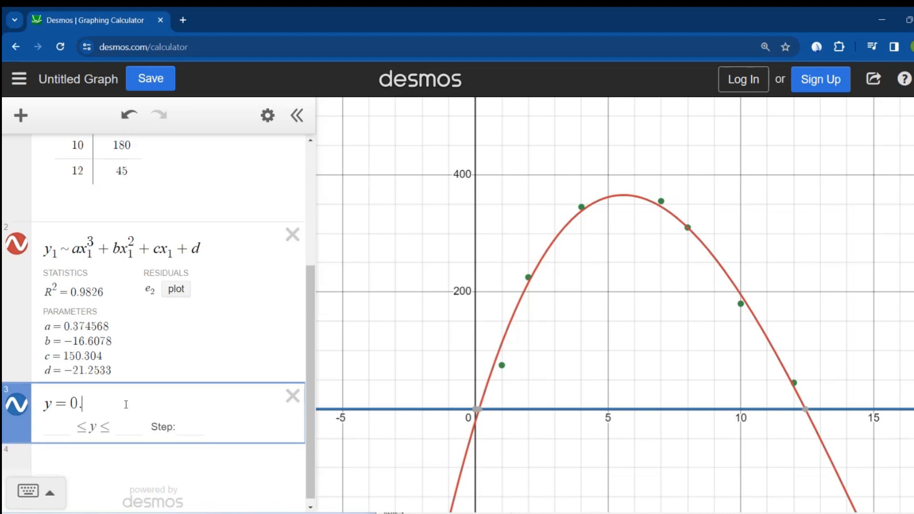
pyautogui.write('37')
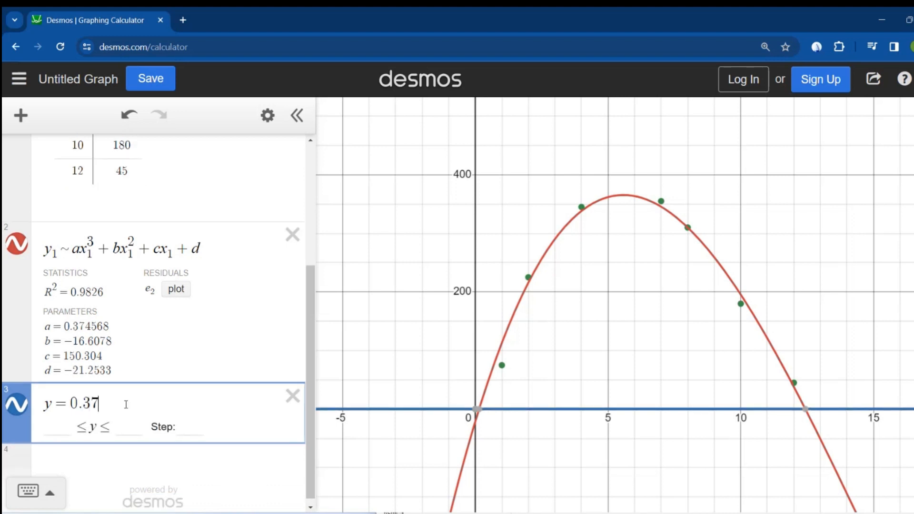
pyautogui.write('x^3')
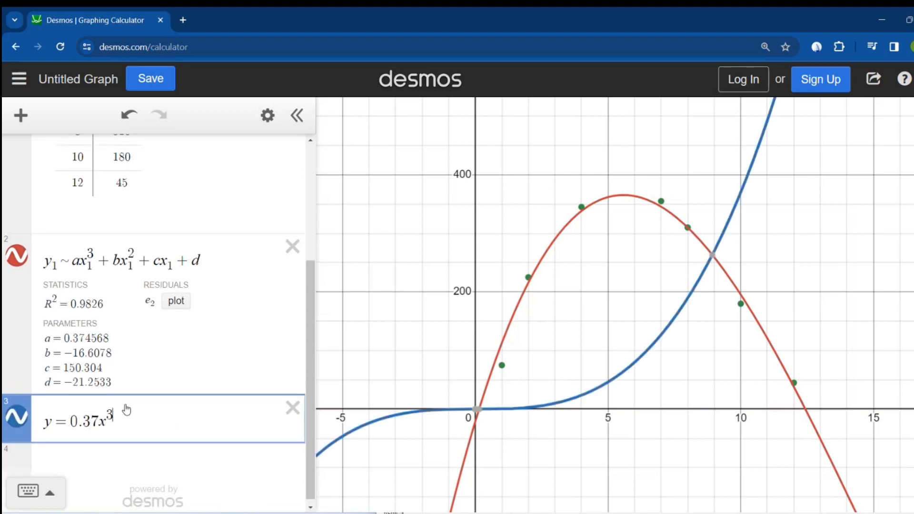
pyautogui.write('+')
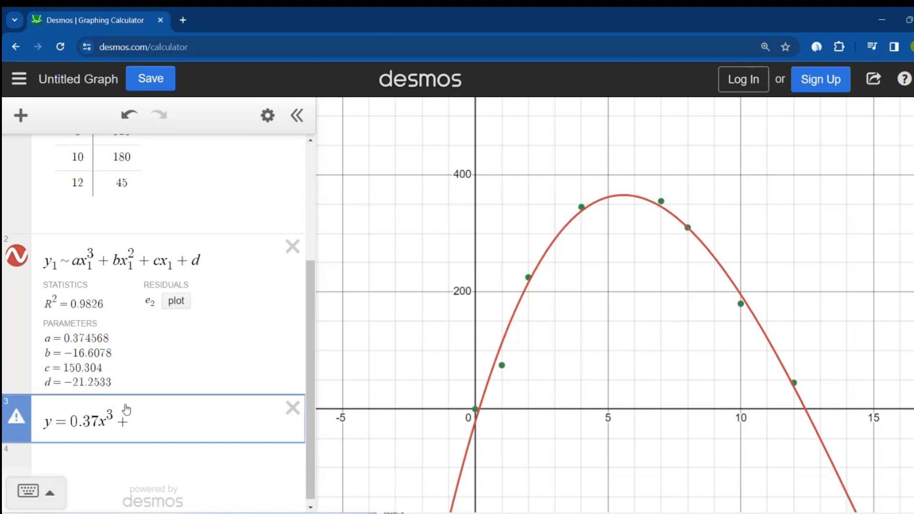
pyautogui.write('-16')
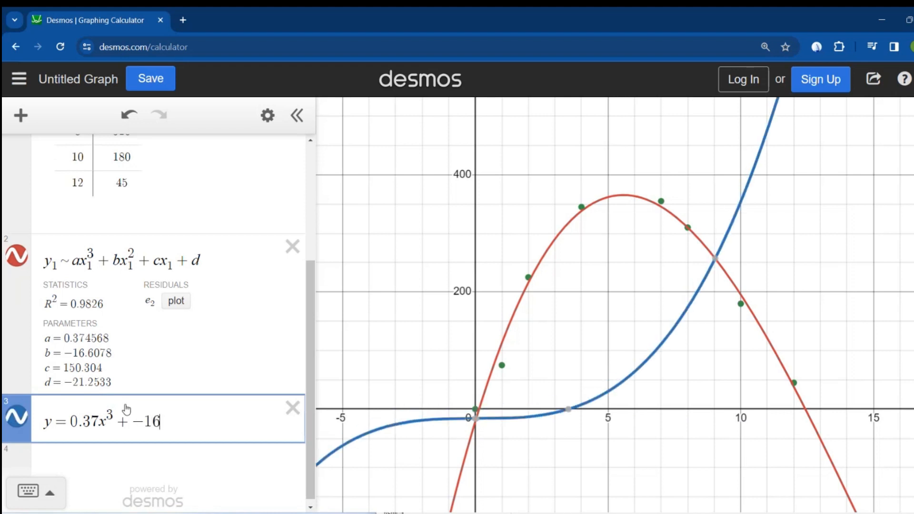
pyautogui.write('.61x^2')
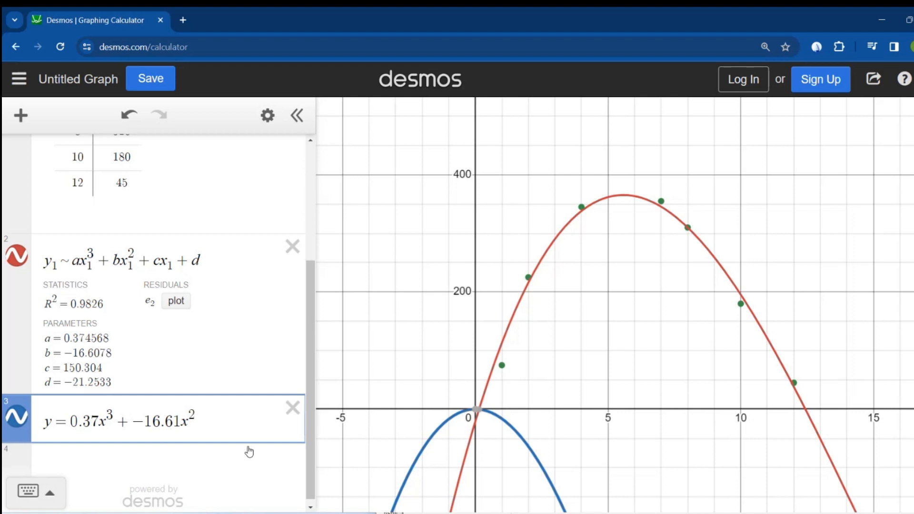
pyautogui.write('+')
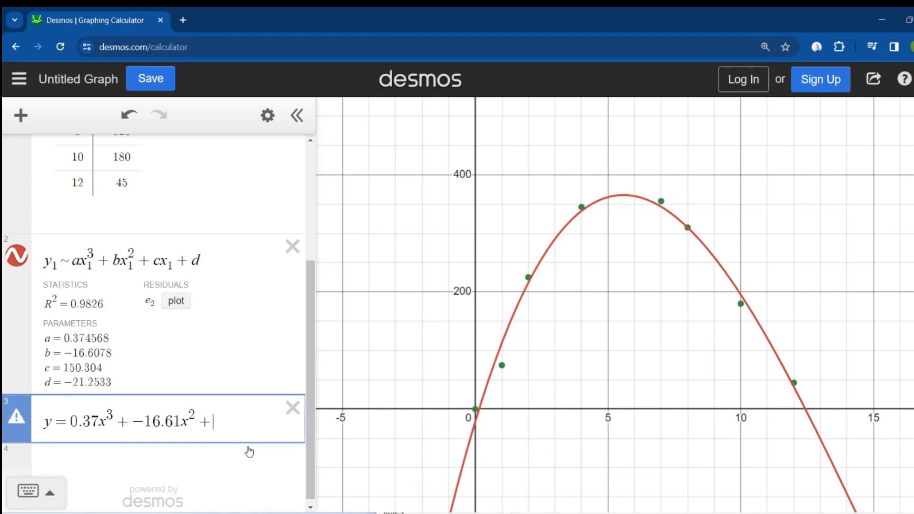
pyautogui.write('150.')
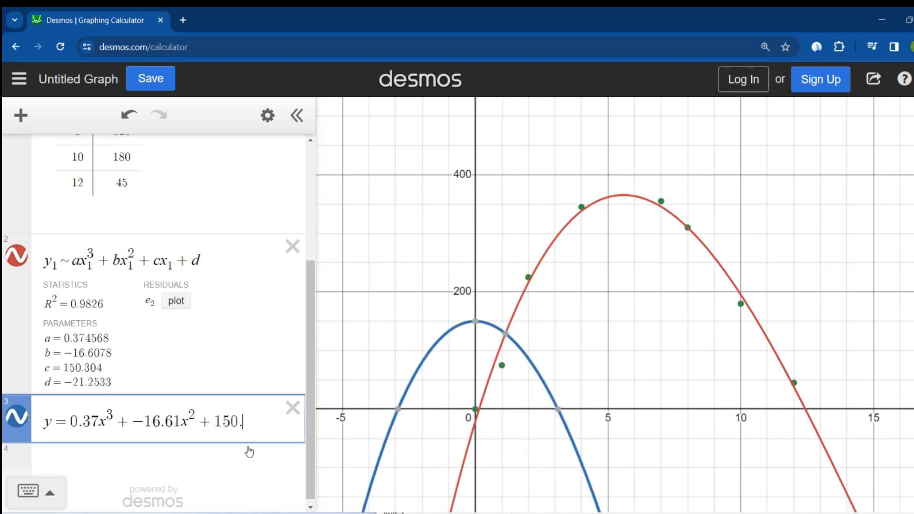
pyautogui.write('30x')
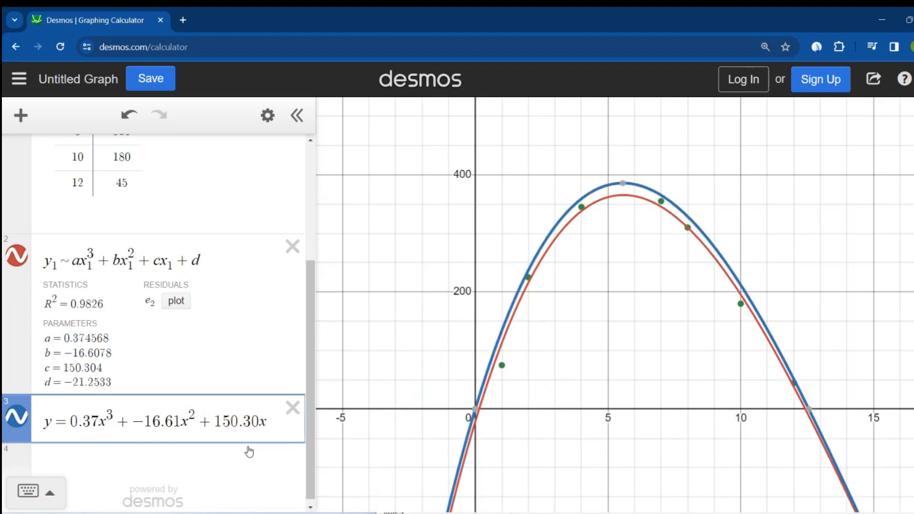
pyautogui.write('+-21.')
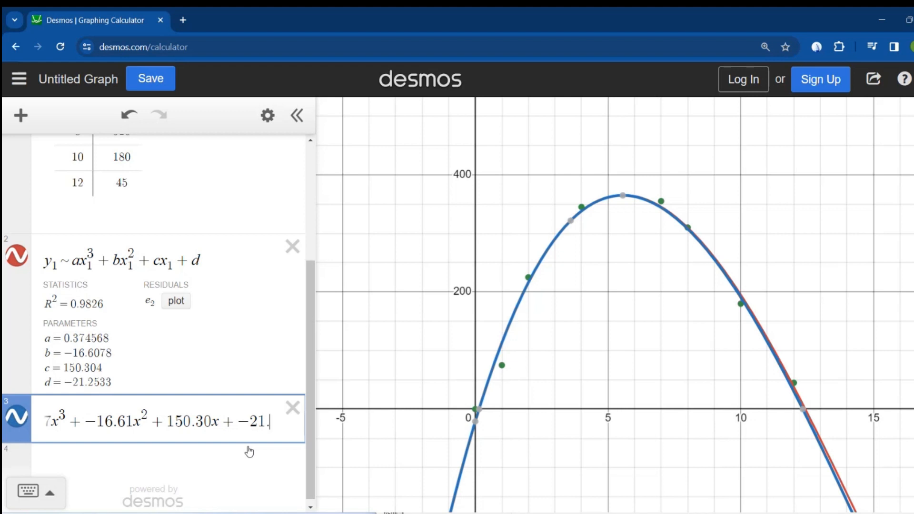
pyautogui.write('25')
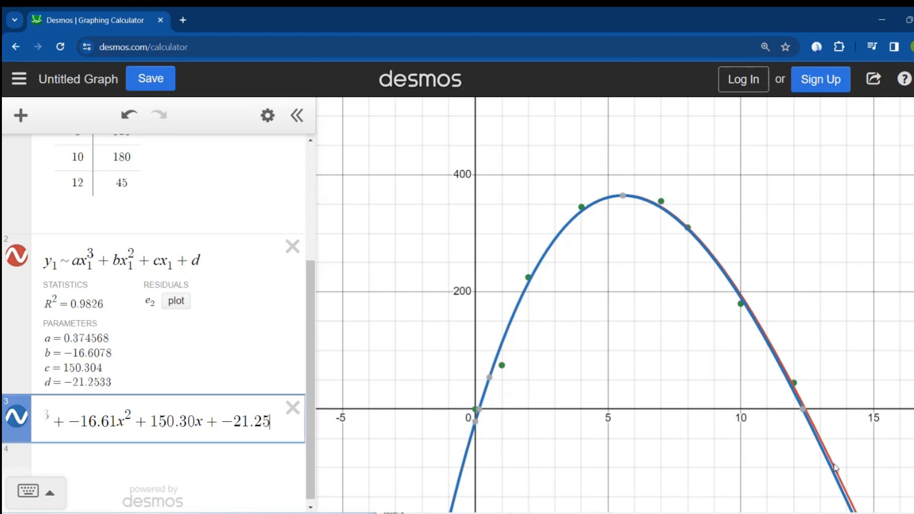
# Return to the start of the rounded cubic equation to review its leading terms
pyautogui.press('Left')
pyautogui.press('Left')
pyautogui.press('Left')
pyautogui.press('Left')
pyautogui.press('Left')
pyautogui.press('Left')
pyautogui.press('Left')
pyautogui.press('Left')
pyautogui.press('Left')
pyautogui.press('Left')
pyautogui.press('Left')
pyautogui.press('Left')
pyautogui.press('Left')
pyautogui.press('Left')
pyautogui.press('Left')
pyautogui.press('Left')
pyautogui.press('Left')
pyautogui.press('Left')
pyautogui.press('Left')
pyautogui.press('Left')
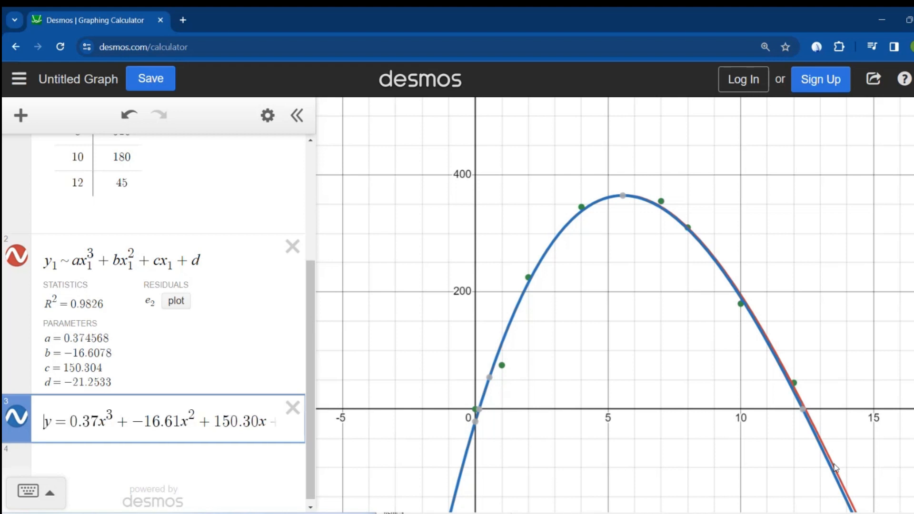